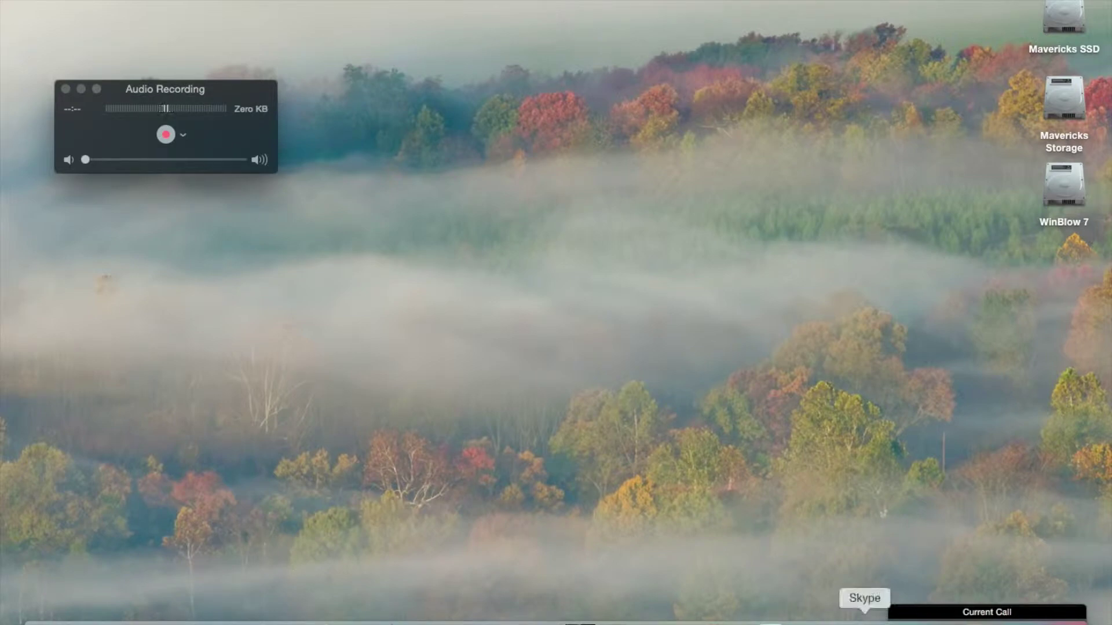
# - Return to the Rogue Amoeba page in Safari, download Soundflower, and show the Downloads folder
pyautogui.click(1005, 622)
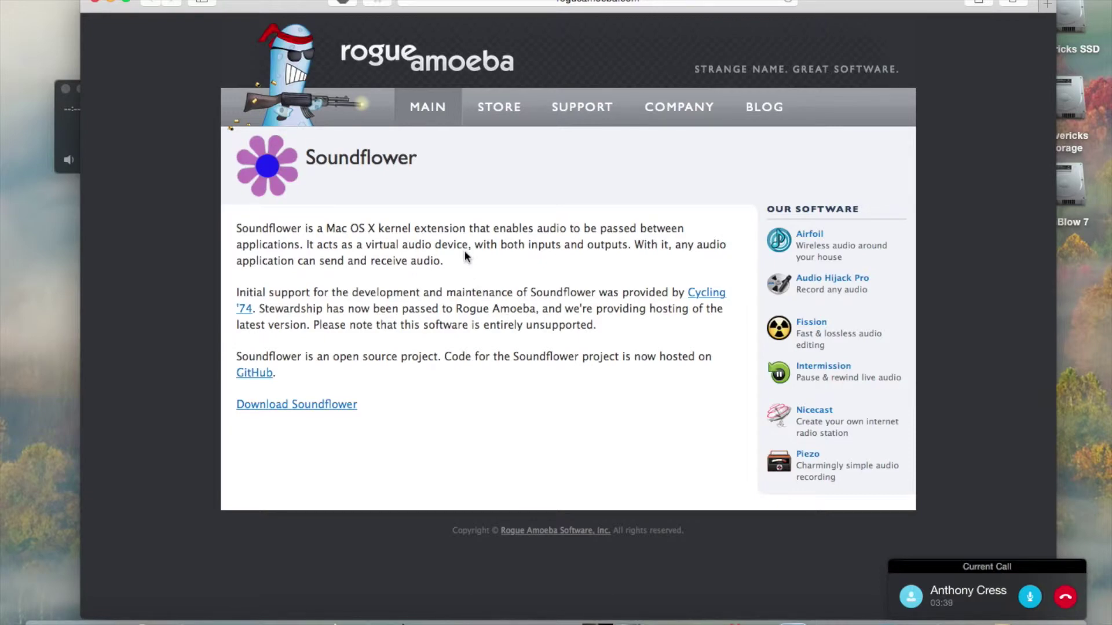
pyautogui.click(328, 407)
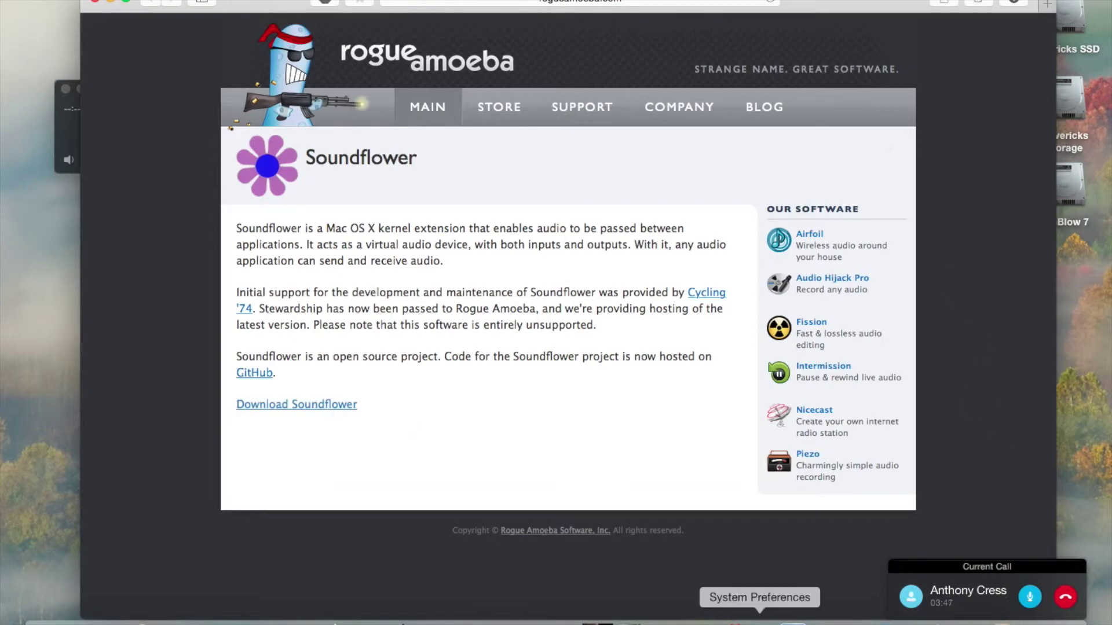
pyautogui.click(1003, 617)
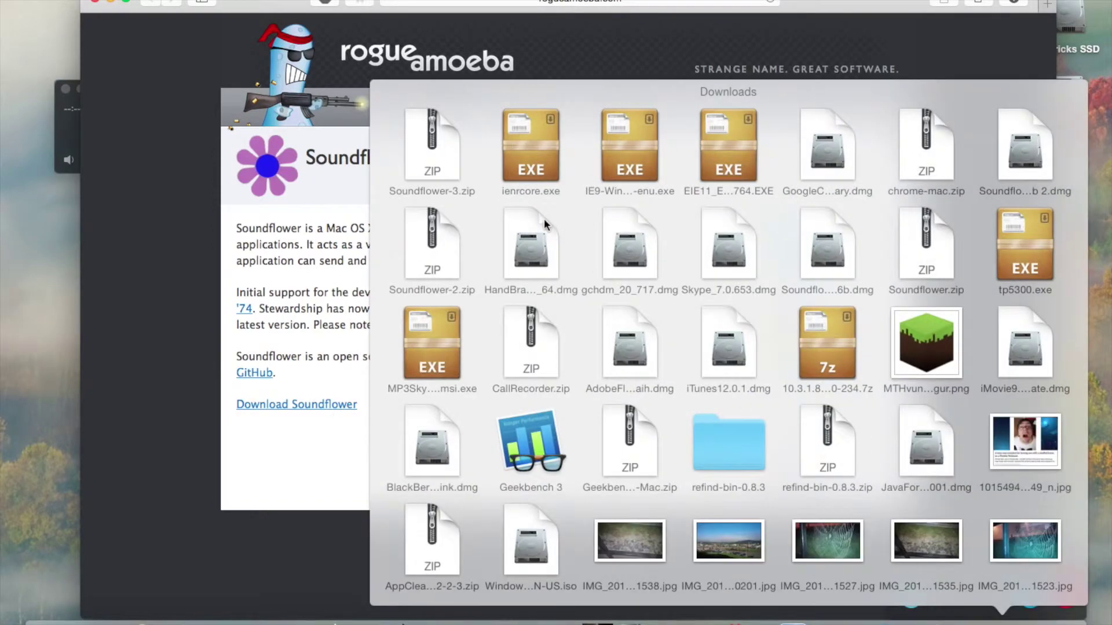
# - Mount the Soundflower-1.6.6b 3.dmg disk image from Downloads and close the Downloads window
pyautogui.click(428, 156)
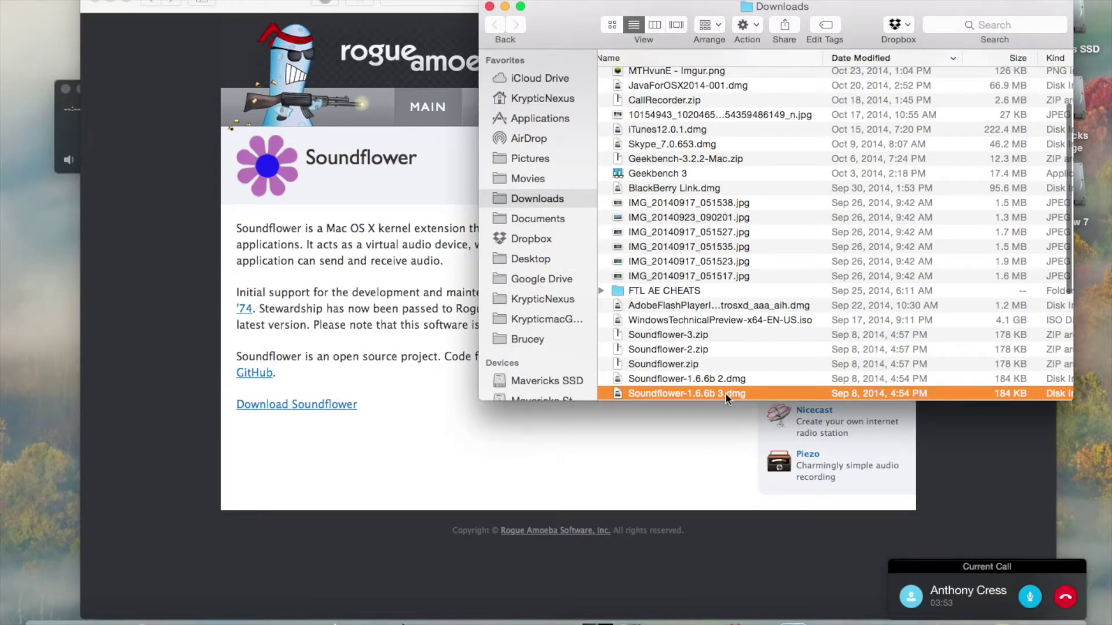
pyautogui.doubleClick(726, 396)
pyautogui.click(489, 7)
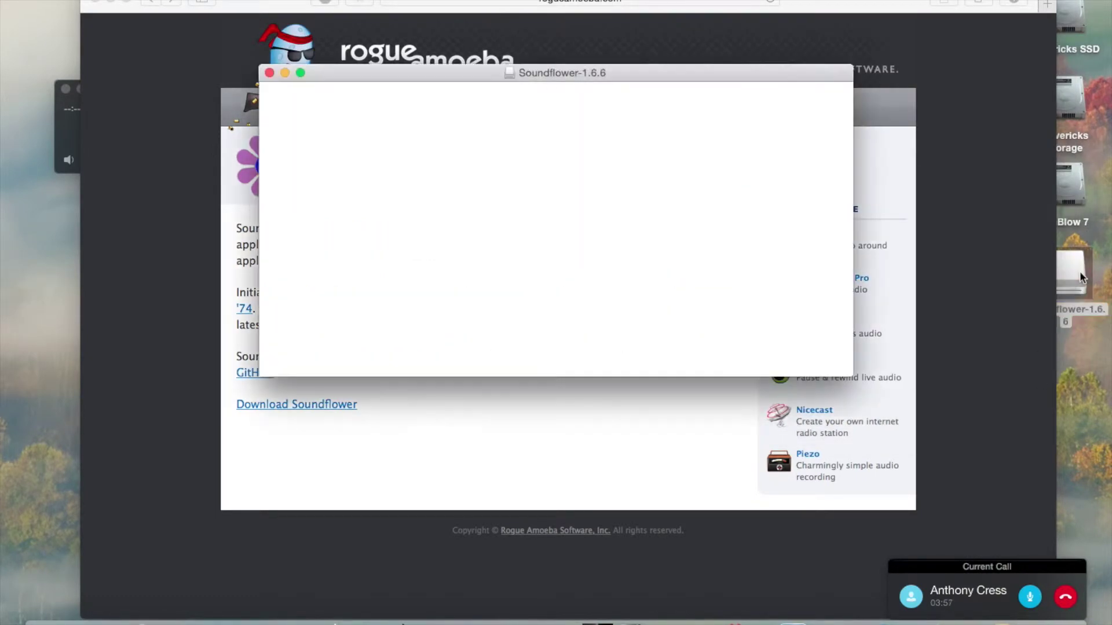
# - Launch Soundflower.pkg, cancel at the certificate warning, and close the Soundflower volume window
pyautogui.click(599, 98)
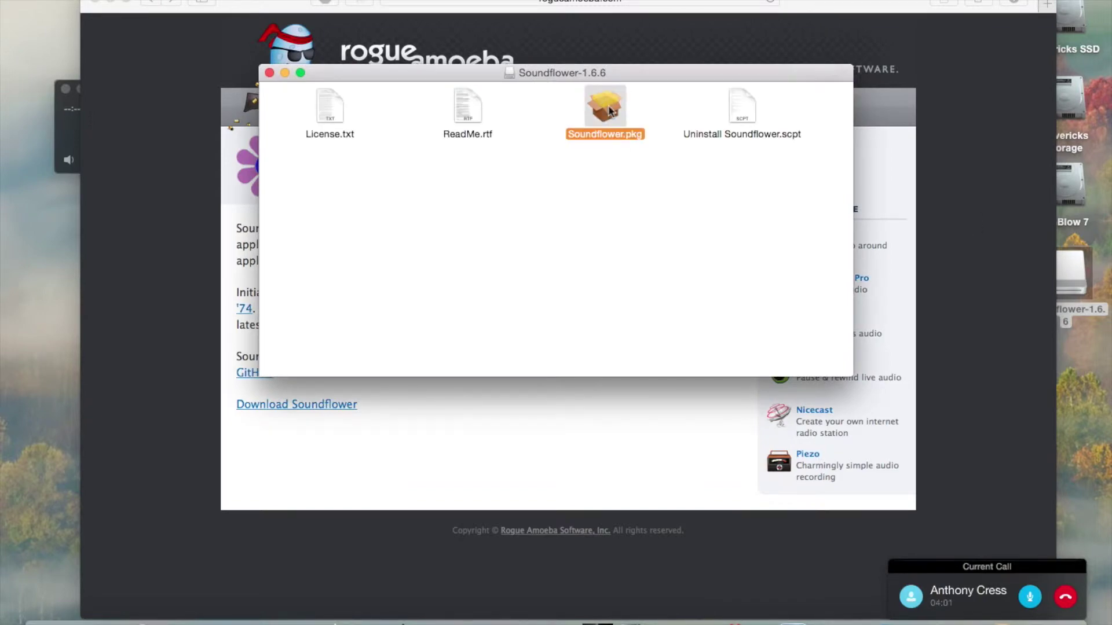
pyautogui.doubleClick(608, 107)
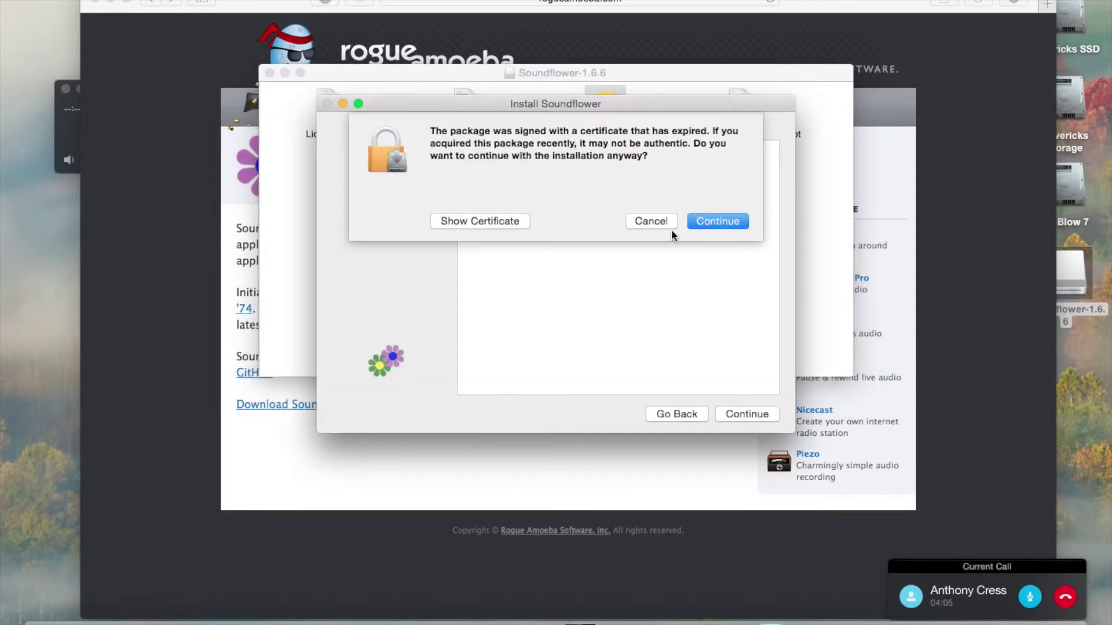
pyautogui.click(659, 220)
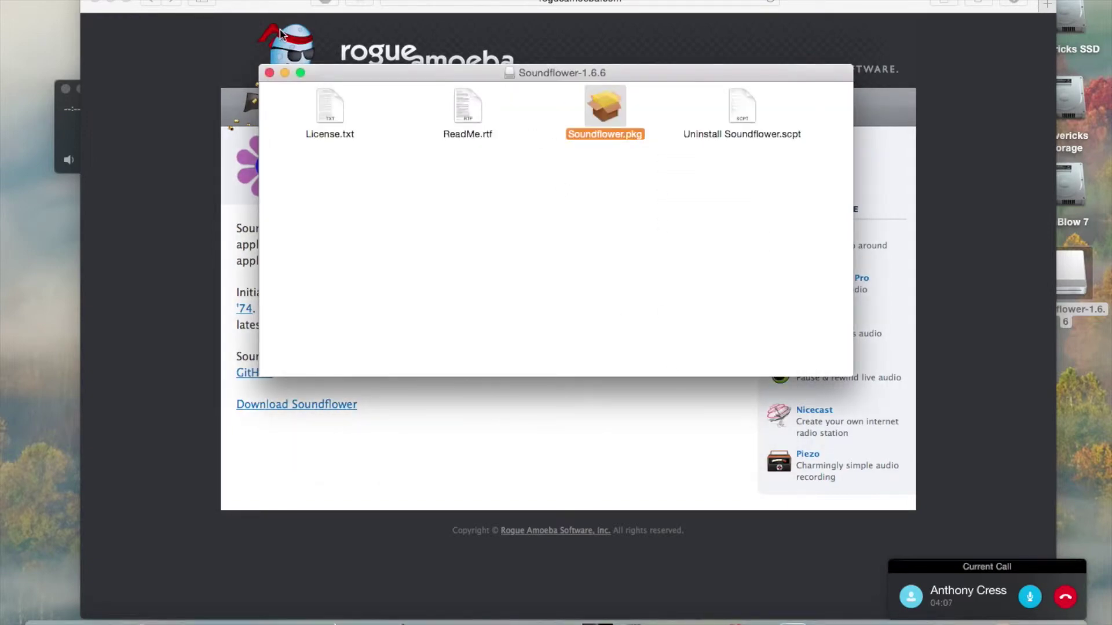
pyautogui.click(269, 73)
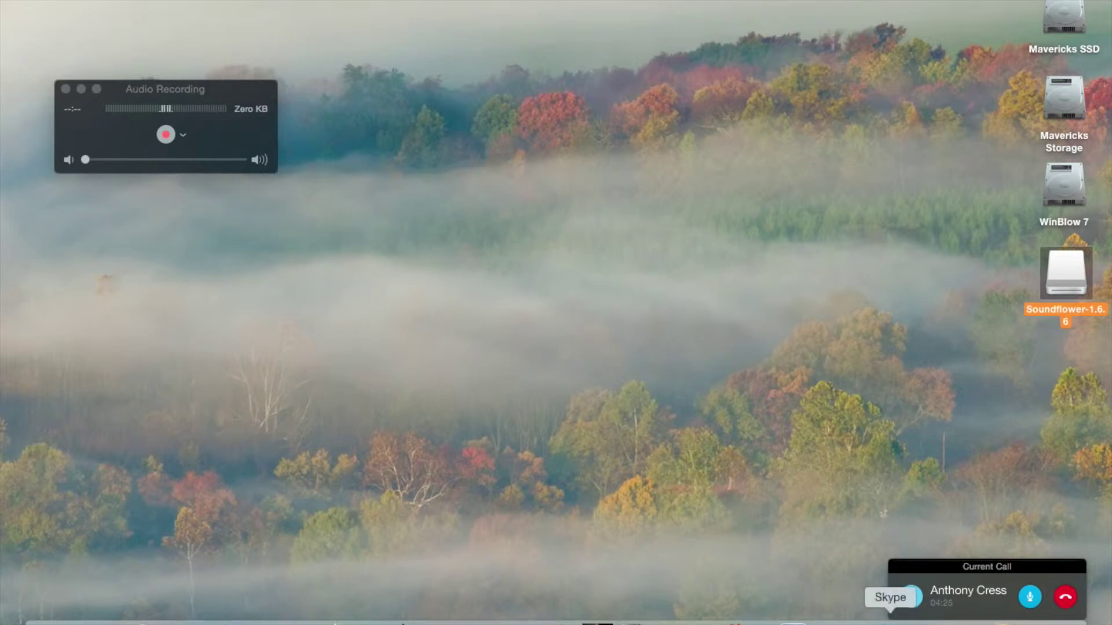
# - Bring up Skype and open Preferences to Audio/Video, where all devices use Soundflower (2ch)
pyautogui.click(889, 622)
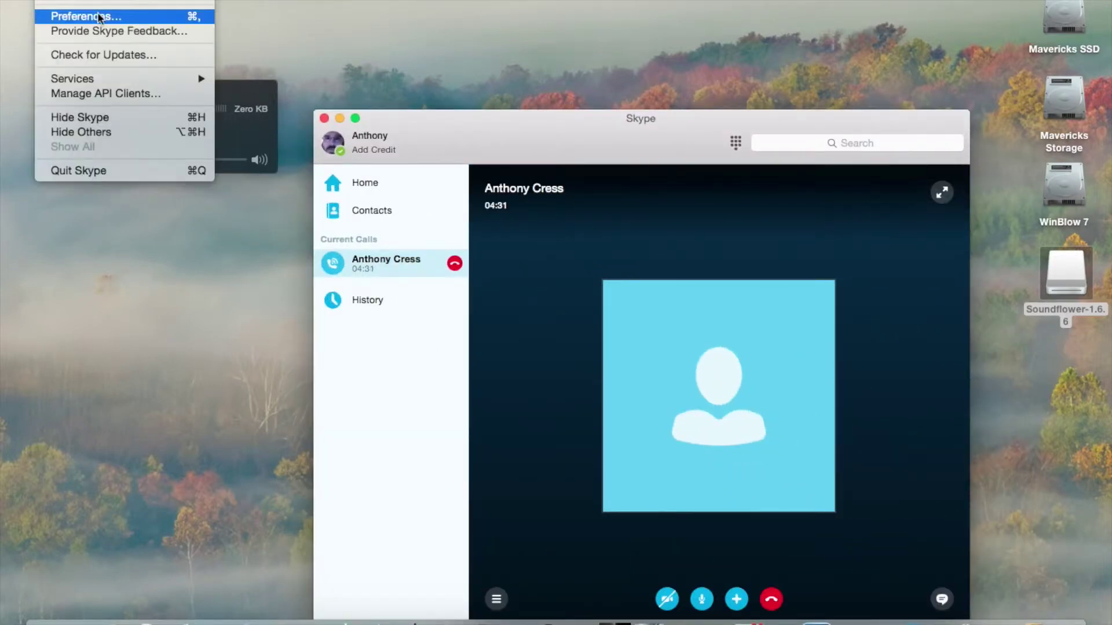
pyautogui.click(99, 13)
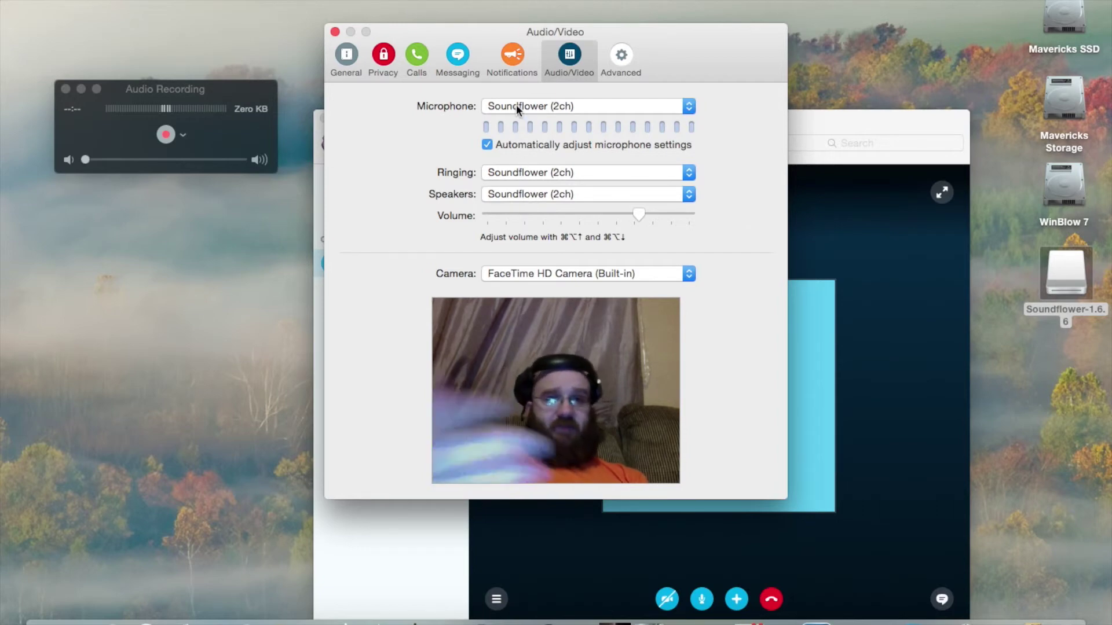
# - Set Skype's speaker volume just below maximum, keep Speakers on Soundflower (2ch), and close Preferences
pyautogui.click(535, 215)
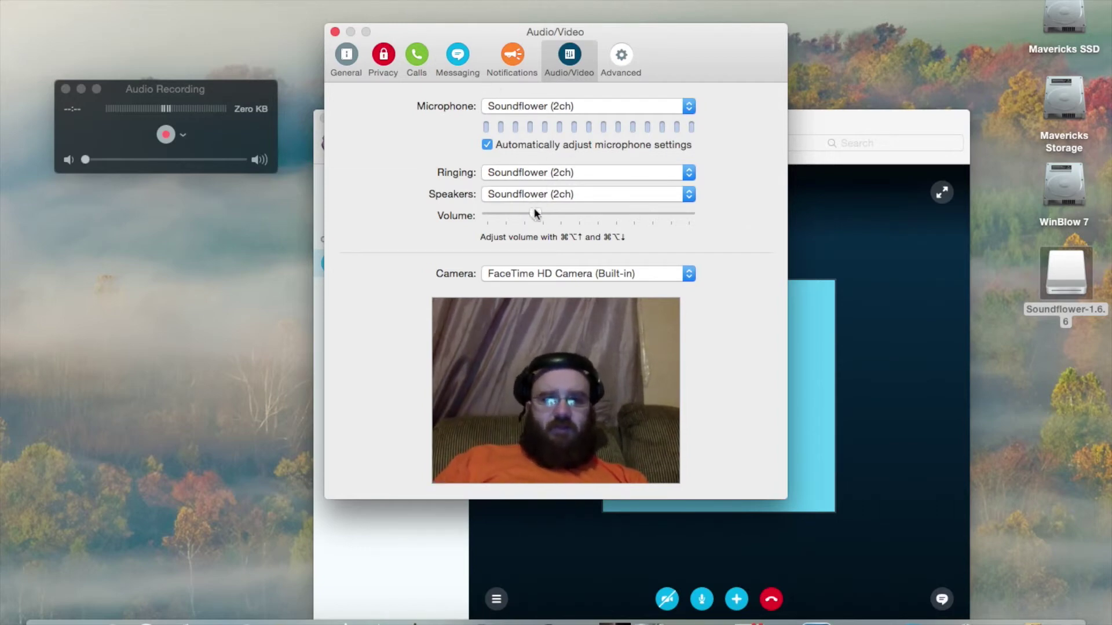
pyautogui.click(660, 216)
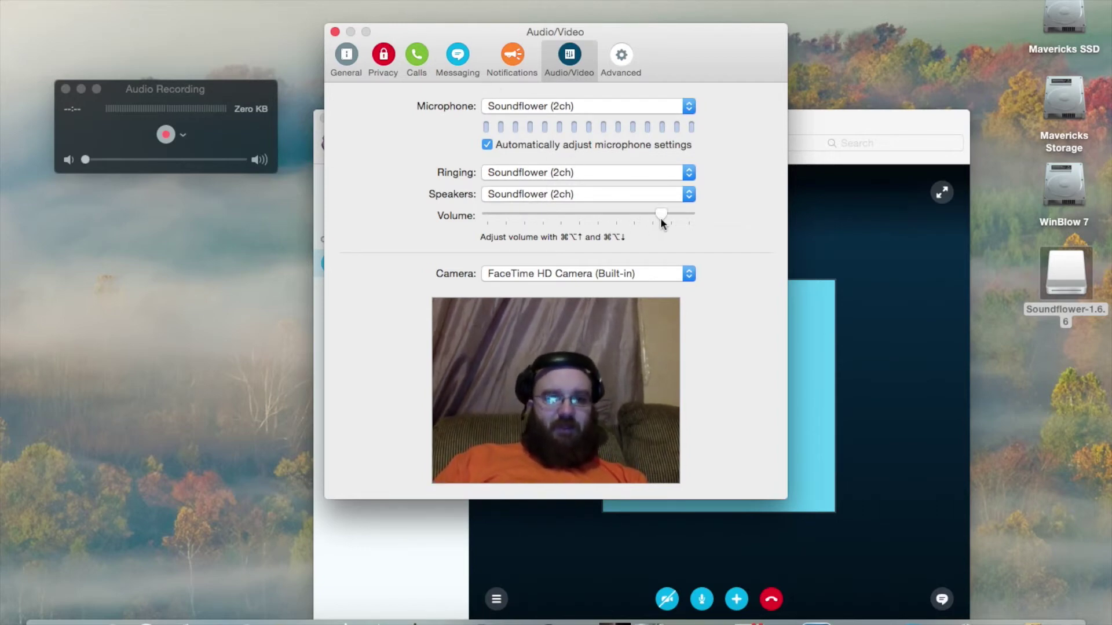
pyautogui.click(579, 195)
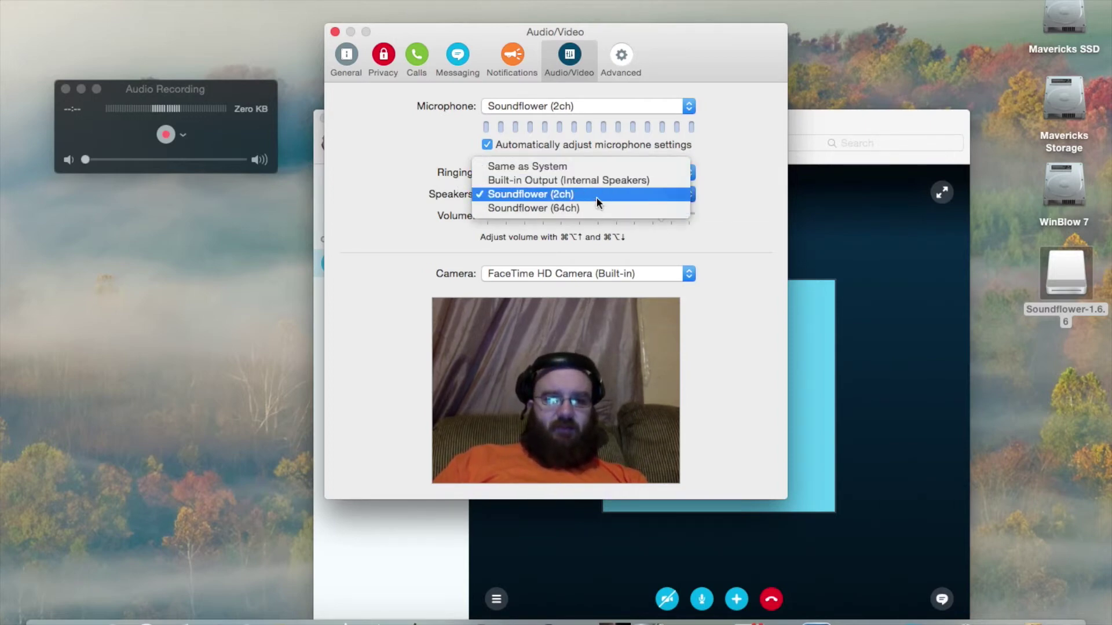
pyautogui.click(596, 197)
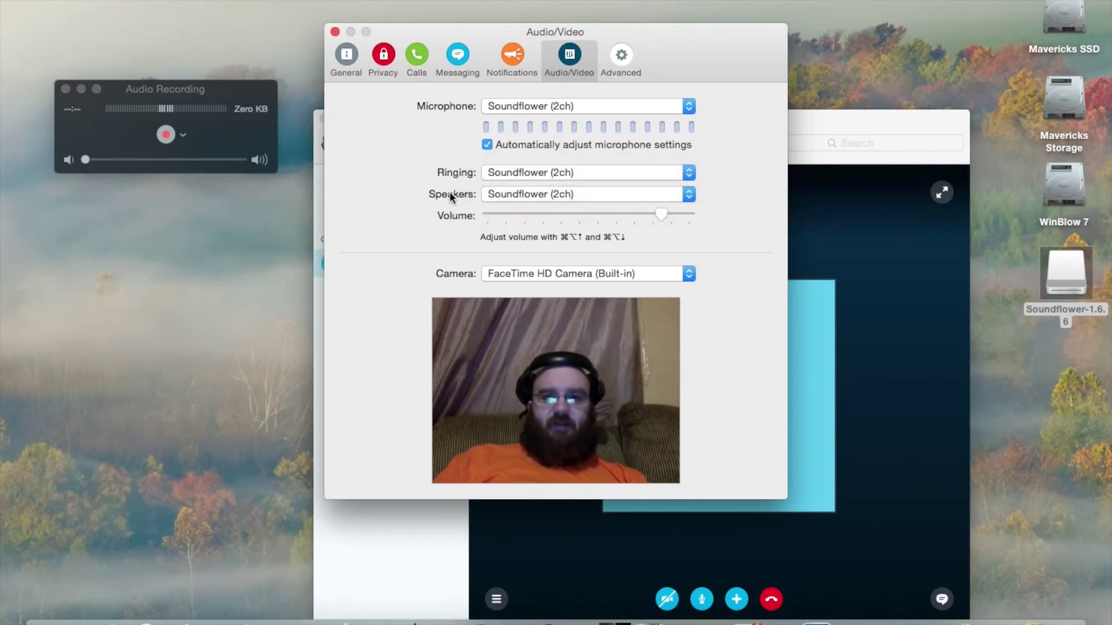
pyautogui.click(642, 215)
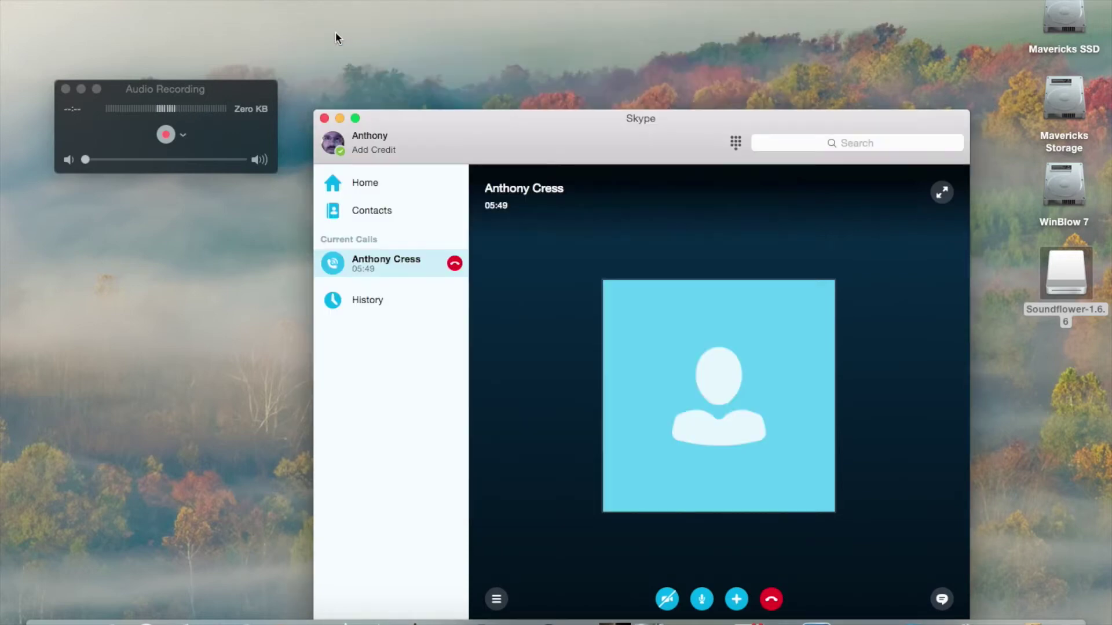
pyautogui.click(339, 119)
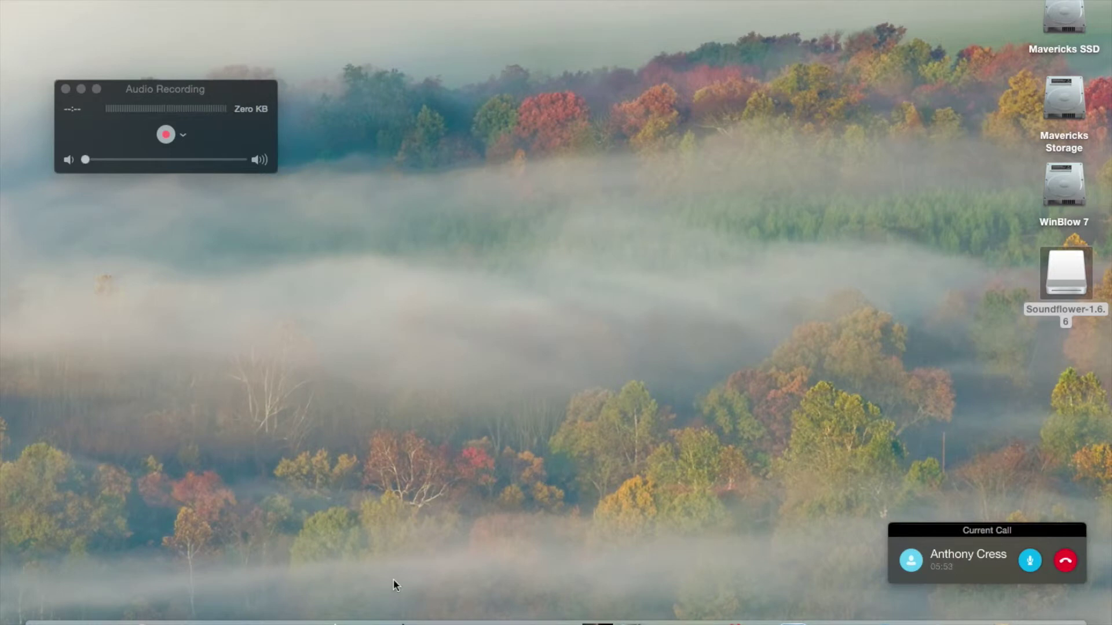
# - Start a new QuickTime audio recording from Soundflower (2ch), closing the old recording window
pyautogui.click(434, 619)
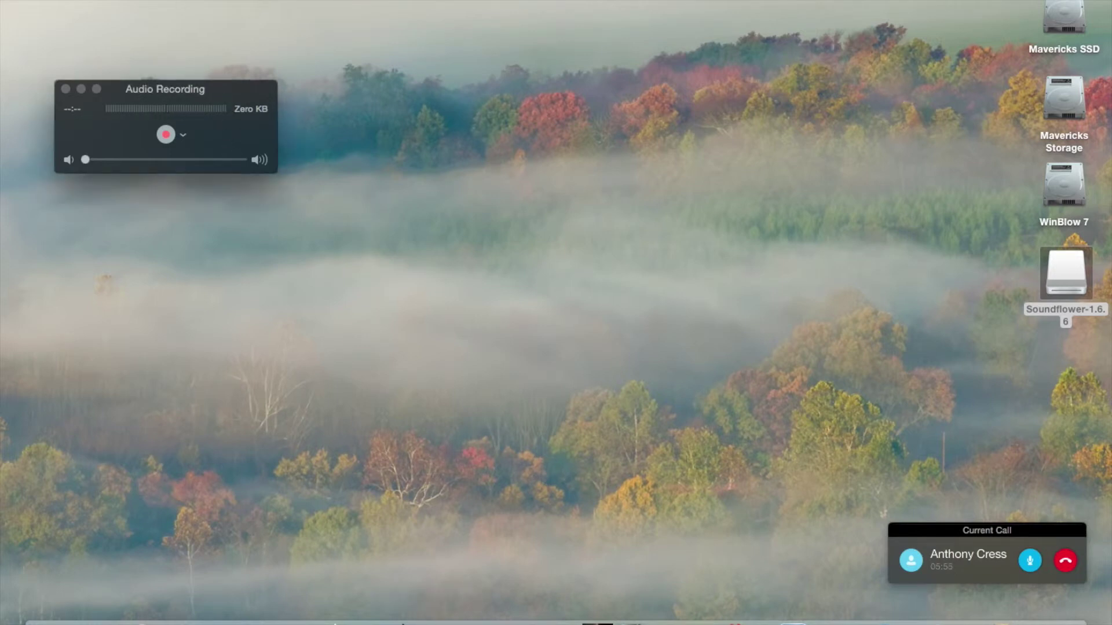
pyautogui.click(153, 2)
pyautogui.click(185, 10)
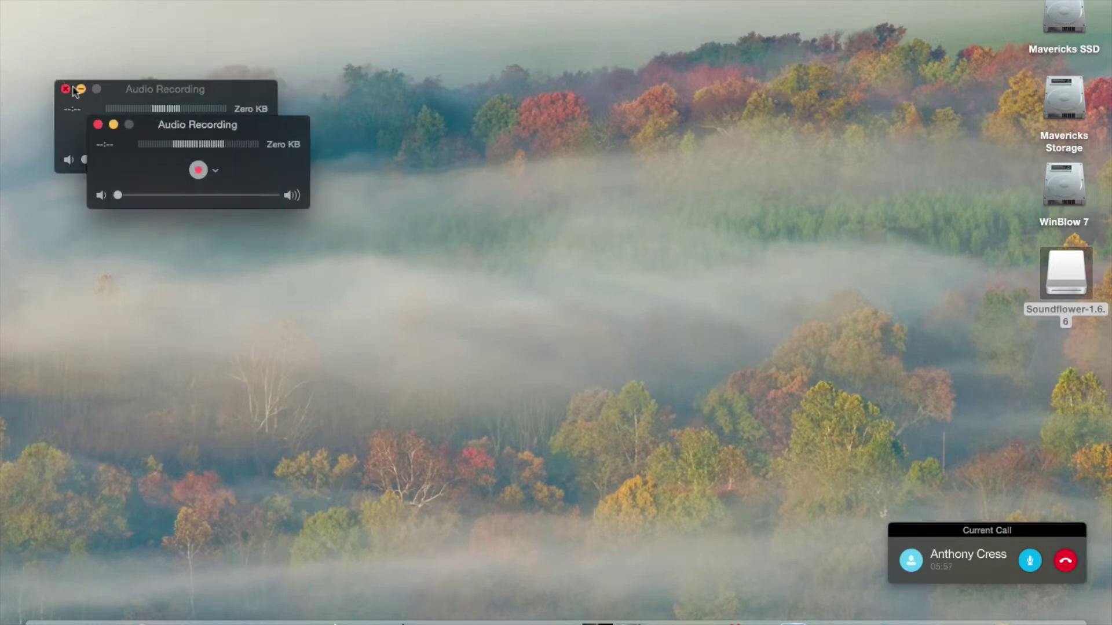
pyautogui.click(66, 89)
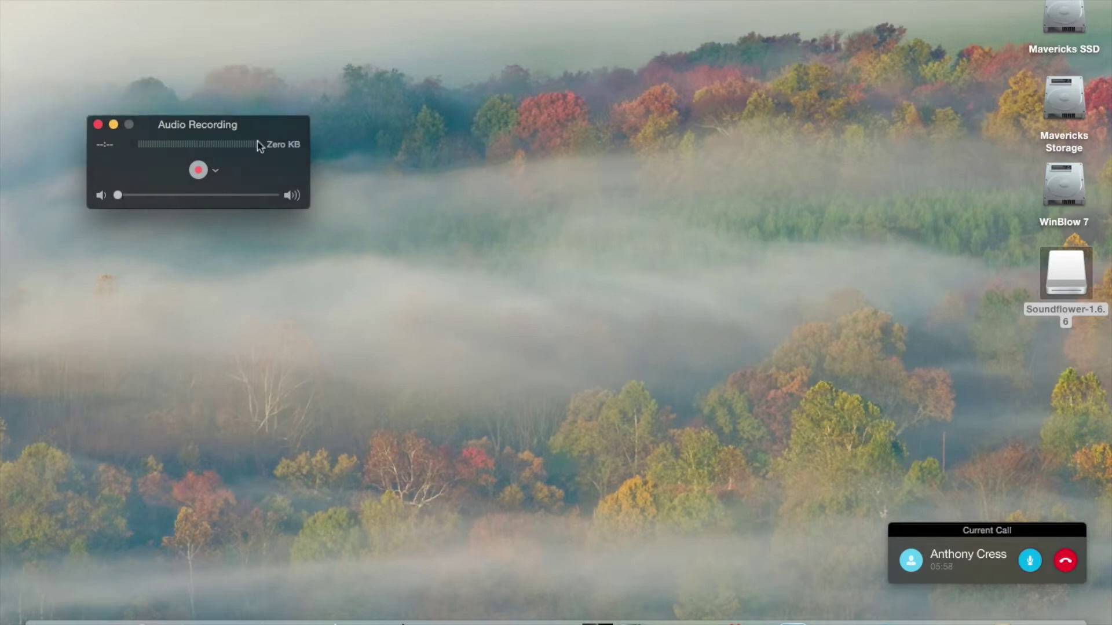
pyautogui.click(217, 174)
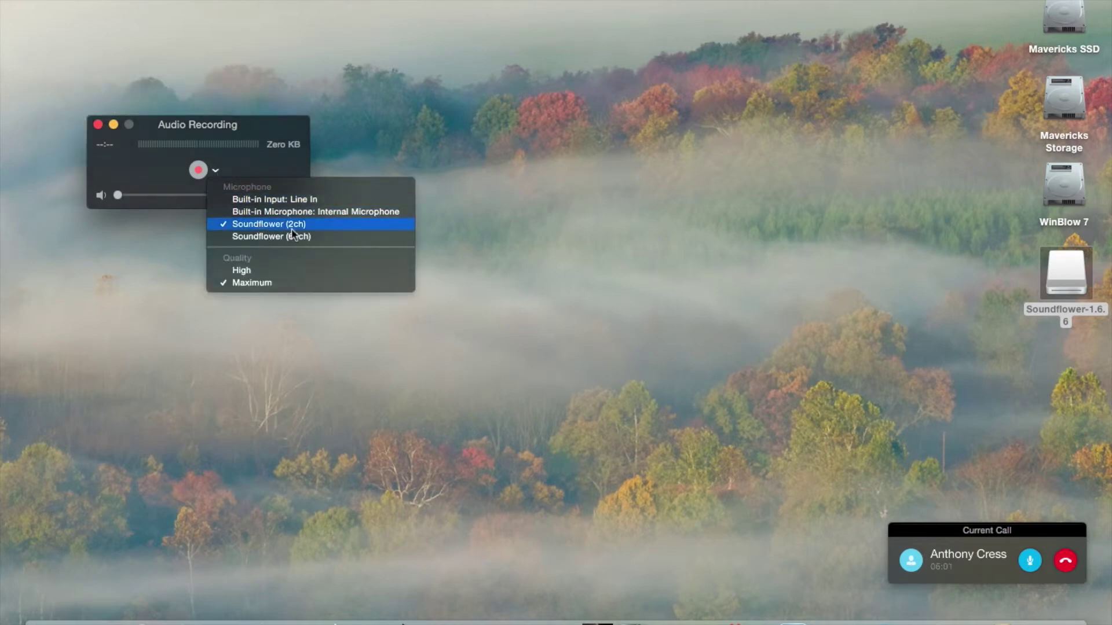
pyautogui.click(252, 225)
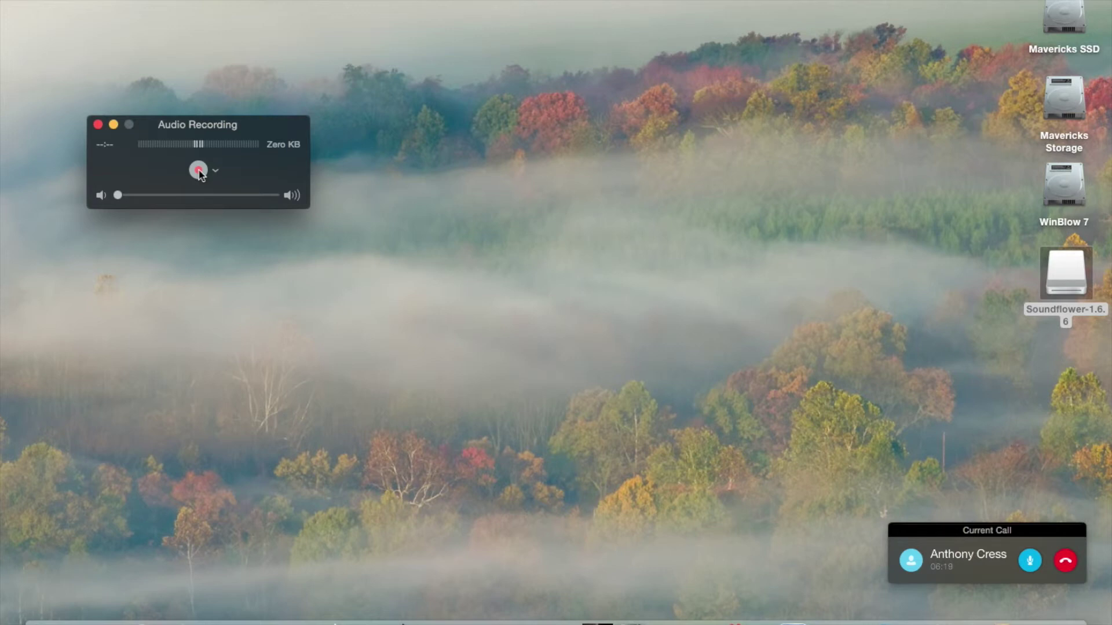
# - Record an 8-second clip of the call, replay it at maximum system volume, then close it
pyautogui.click(199, 171)
pyautogui.click(199, 170)
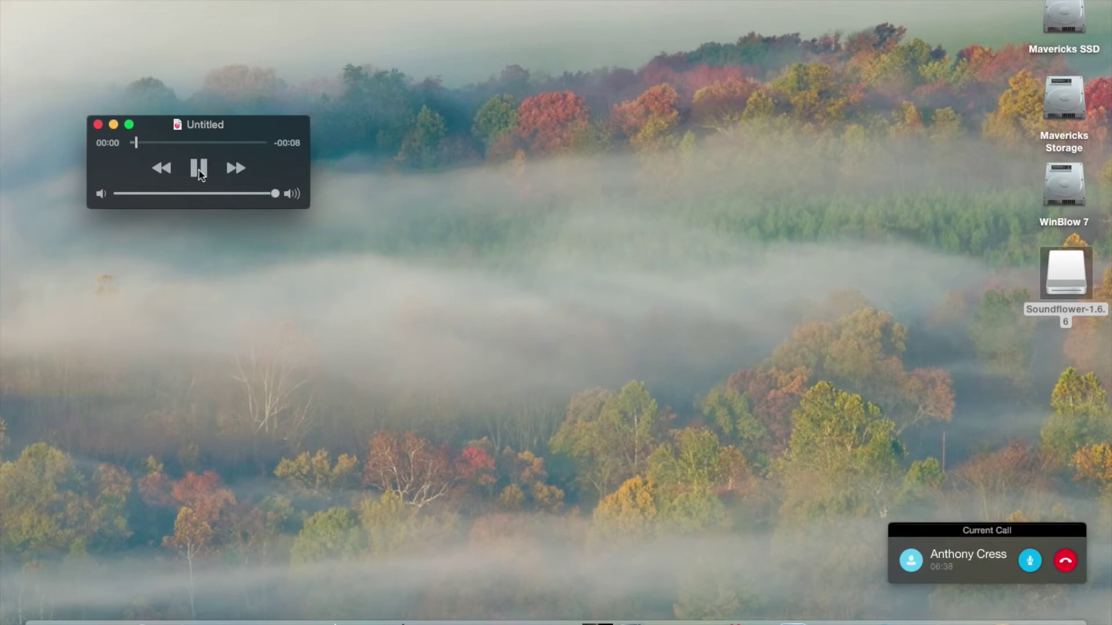
pyautogui.press('XF86AudioRaiseVolume')
pyautogui.press('XF86AudioRaiseVolume')
pyautogui.press('XF86AudioRaiseVolume')
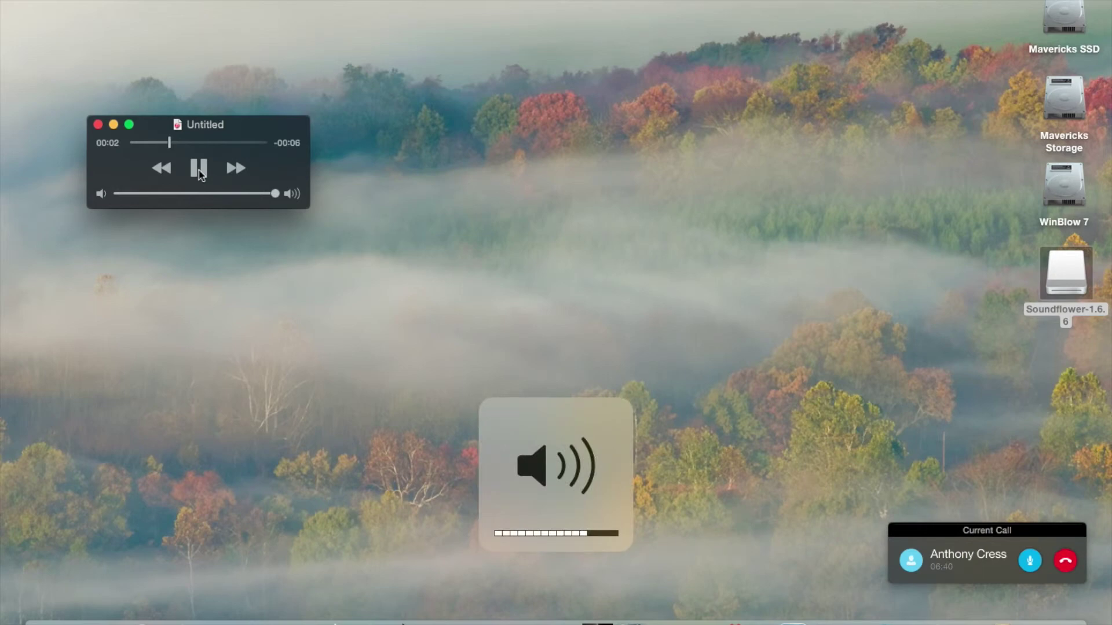
pyautogui.press('XF86AudioRaiseVolume')
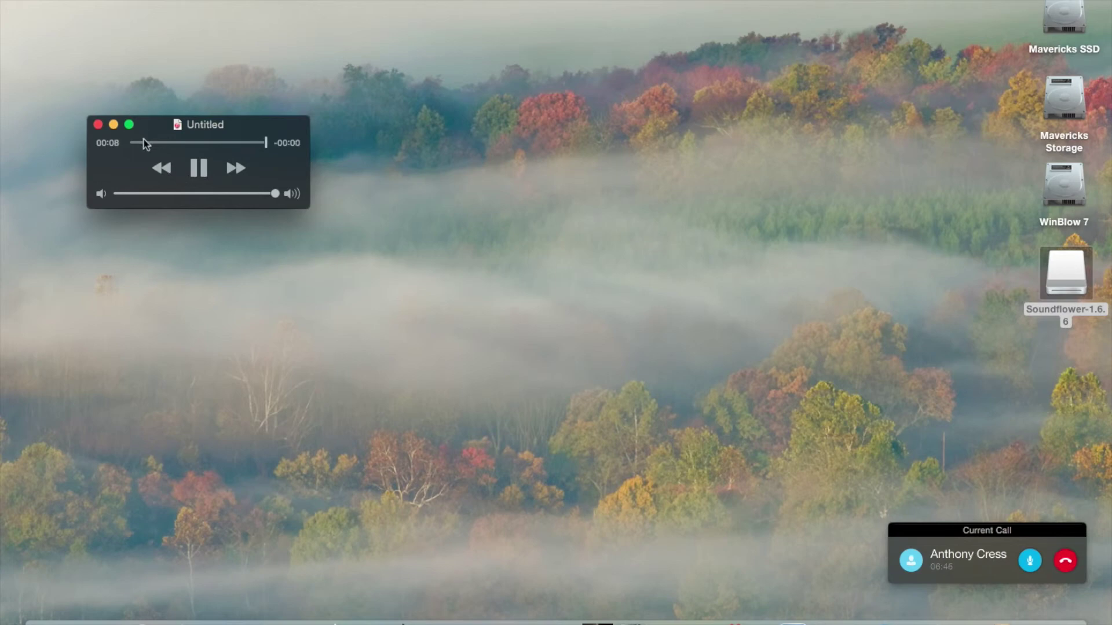
pyautogui.moveTo(137, 142); pyautogui.dragTo(236, 142)
pyautogui.click(98, 125)
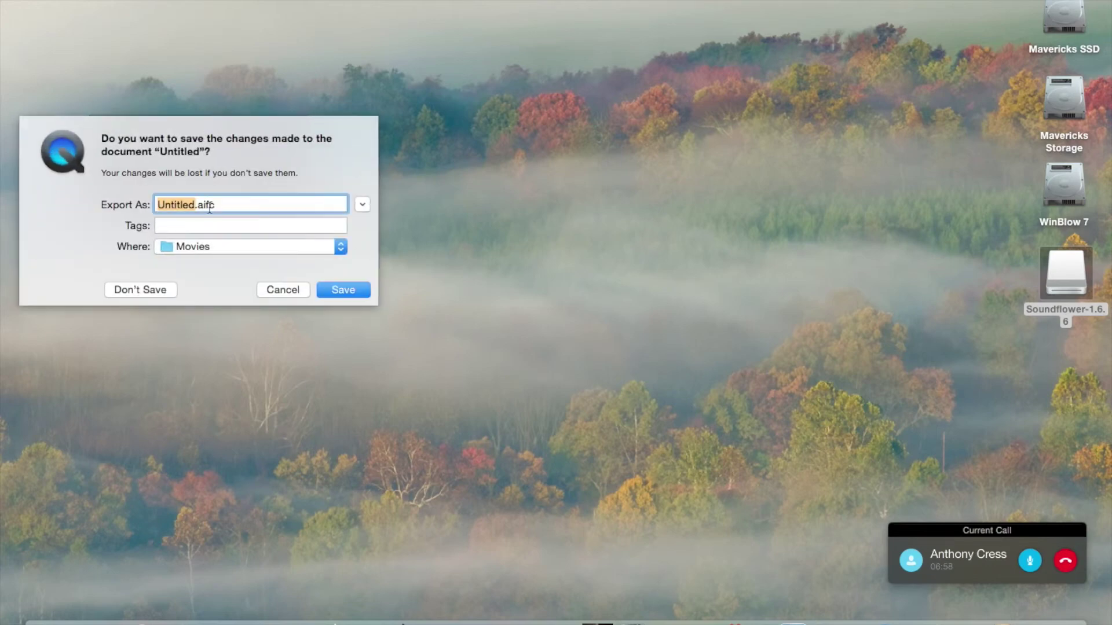
# - Choose Don't Save to discard the Untitled recording
pyautogui.click(145, 283)
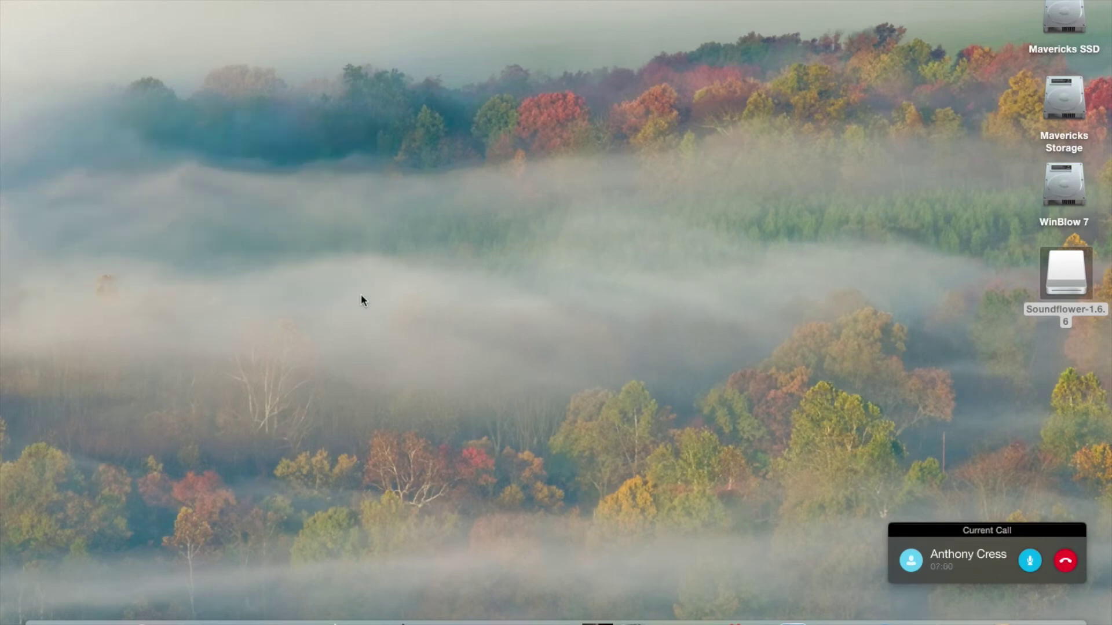